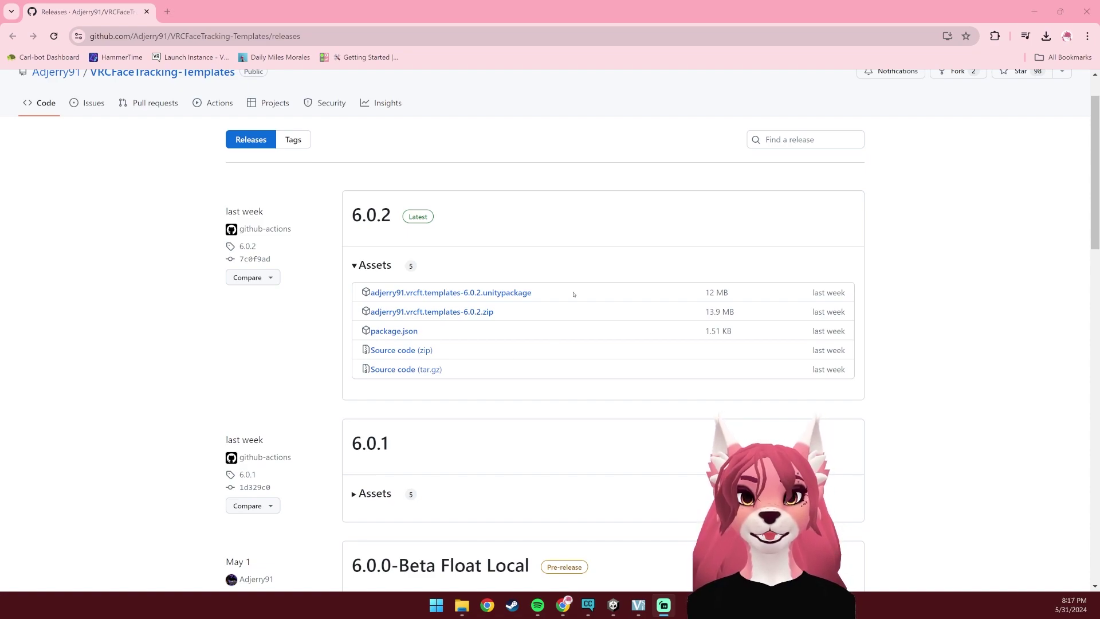
# - Download the adjerry91.vrcft.templates-6.0.2.unitypackage asset from the 6.0.2 release page
pyautogui.click(453, 293)
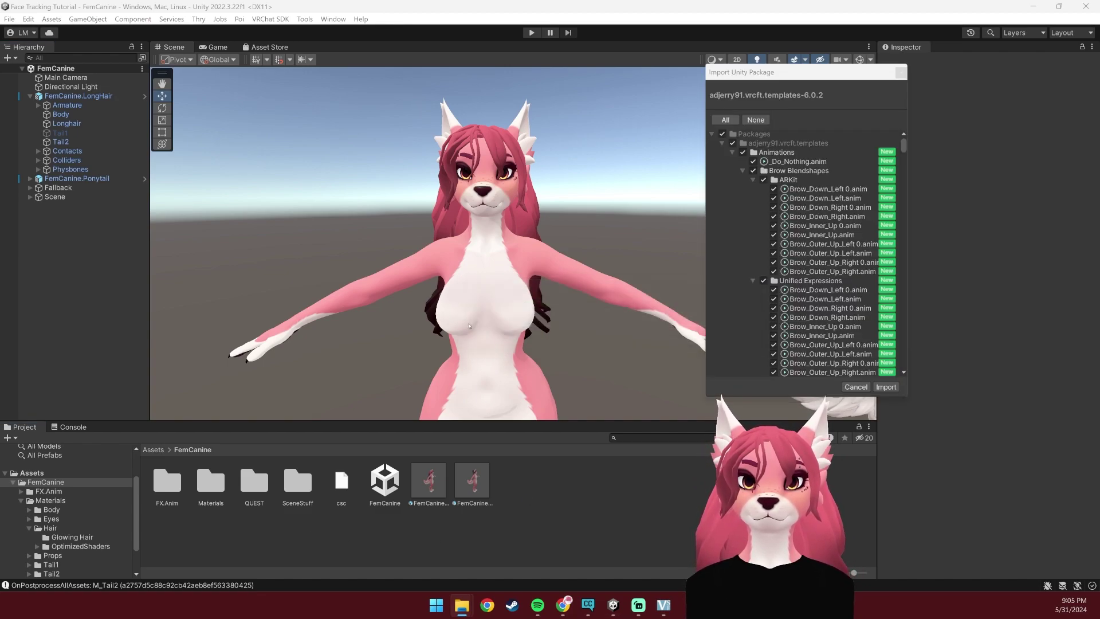
# - Import every item of the VRCFT templates 6.0.2 package into the project
pyautogui.click(885, 385)
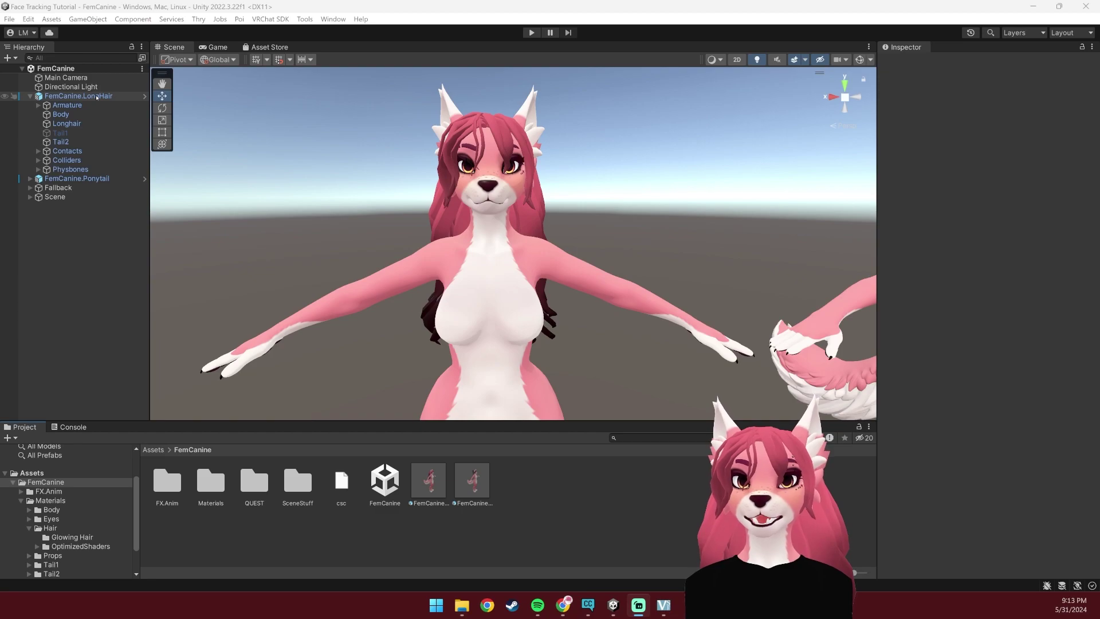
# - Select FemCanine.LongHair and scroll its Inspector down to the Playable Layers
pyautogui.click(75, 96)
pyautogui.scroll(-2, 1059, 429)
pyautogui.scroll(-2, 1048, 438)
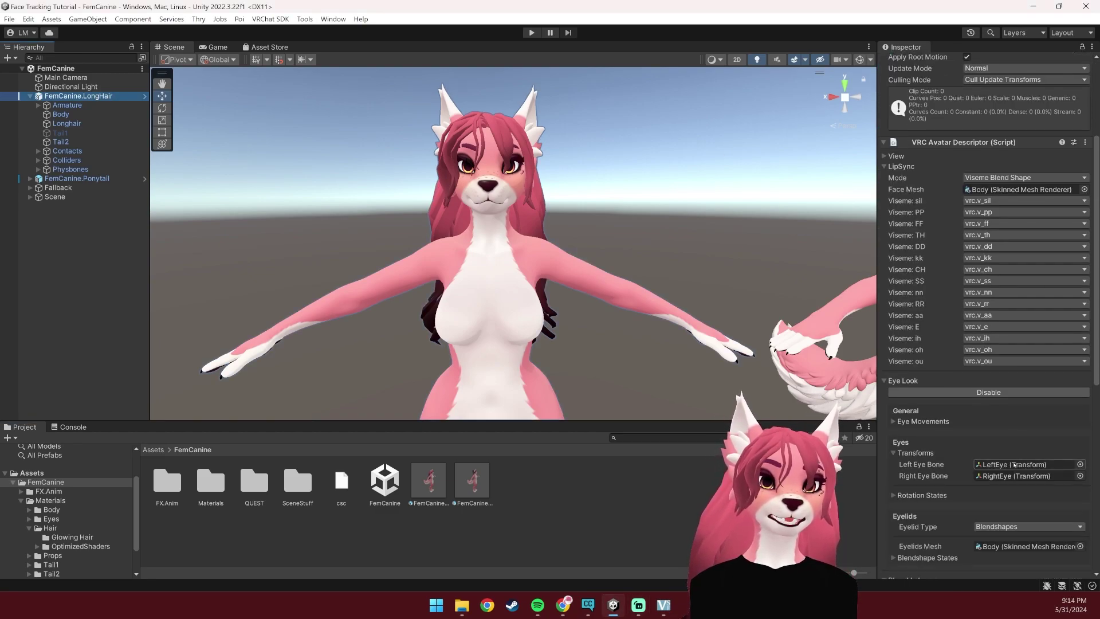
pyautogui.scroll(-2, 1031, 452)
pyautogui.scroll(-2, 1014, 466)
pyautogui.scroll(-1, 1014, 465)
pyautogui.scroll(-1, 997, 447)
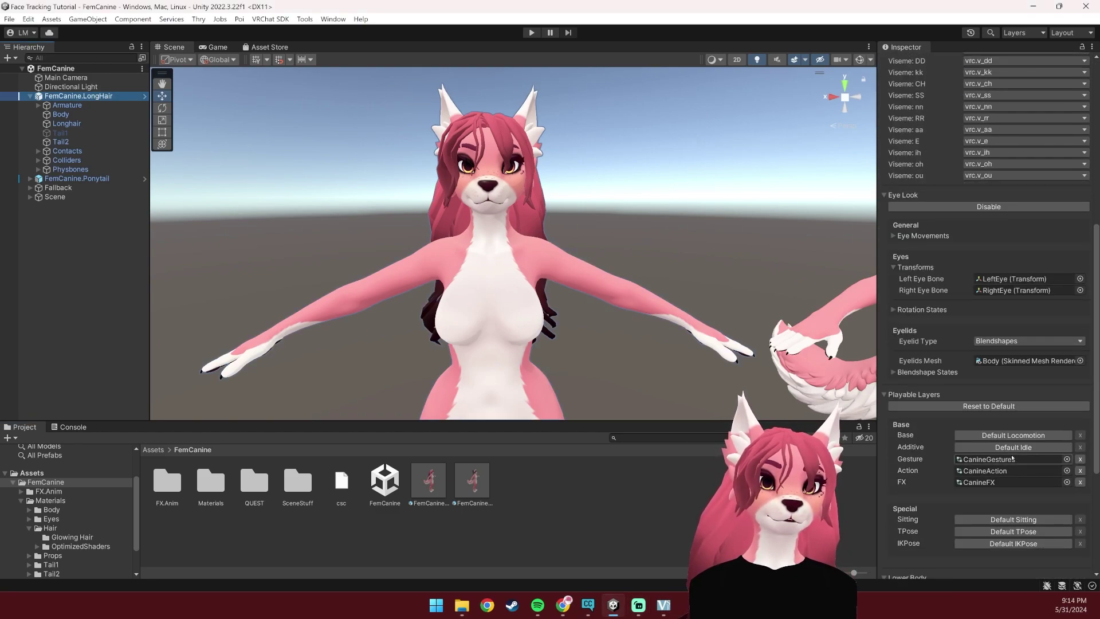
# - Assign CanineFX_Simplified as the FX layer controller, found by searching 'simplified'
pyautogui.click(1066, 481)
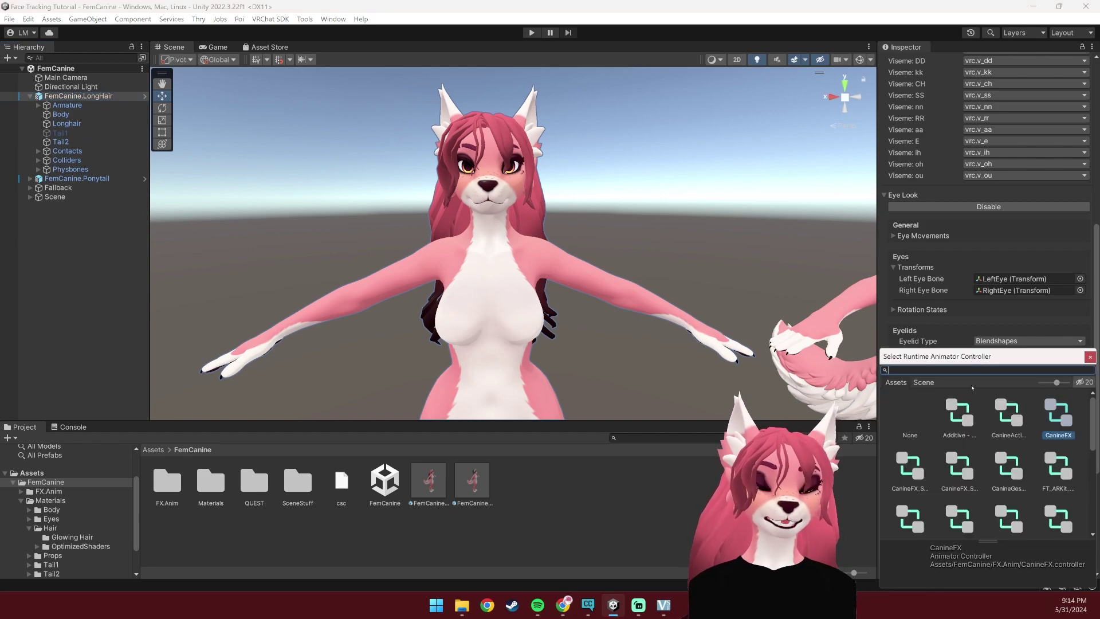
pyautogui.write('simplified')
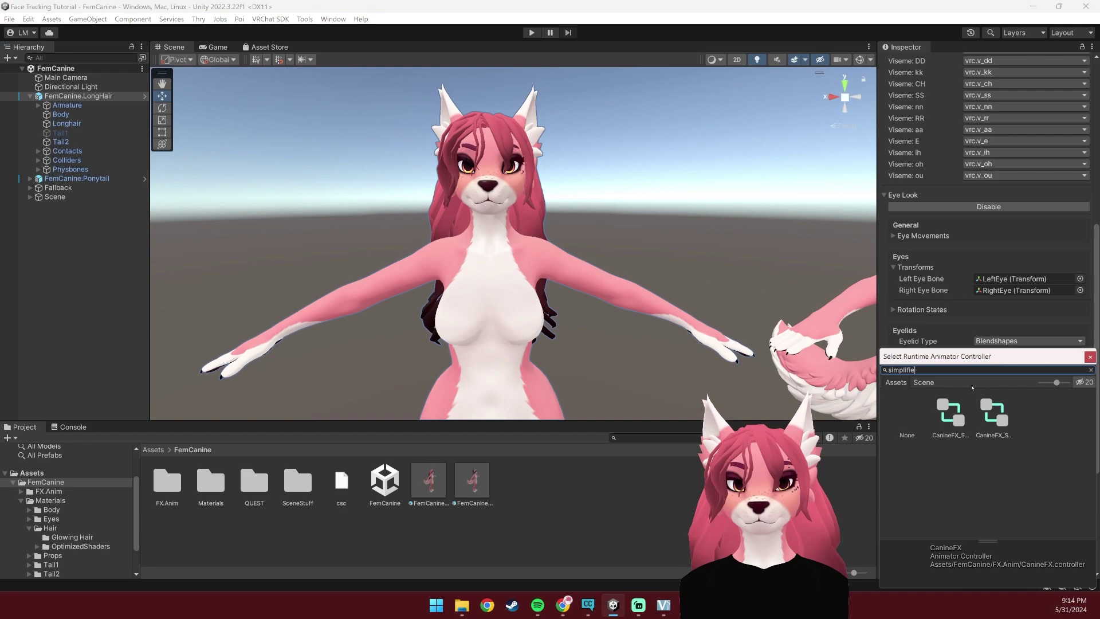
pyautogui.click(960, 474)
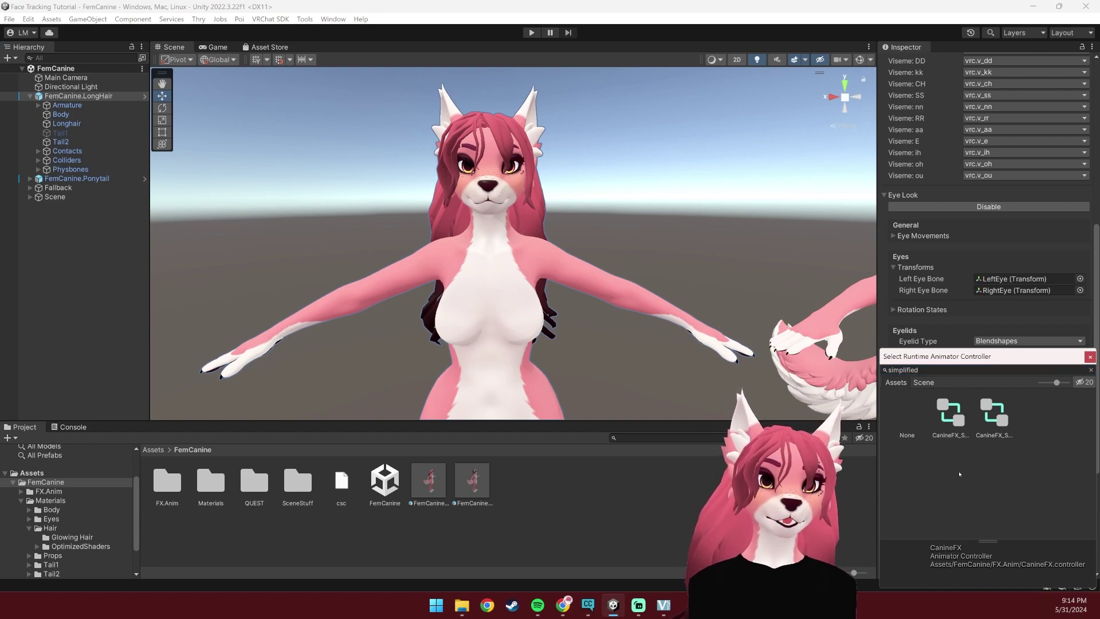
pyautogui.click(950, 424)
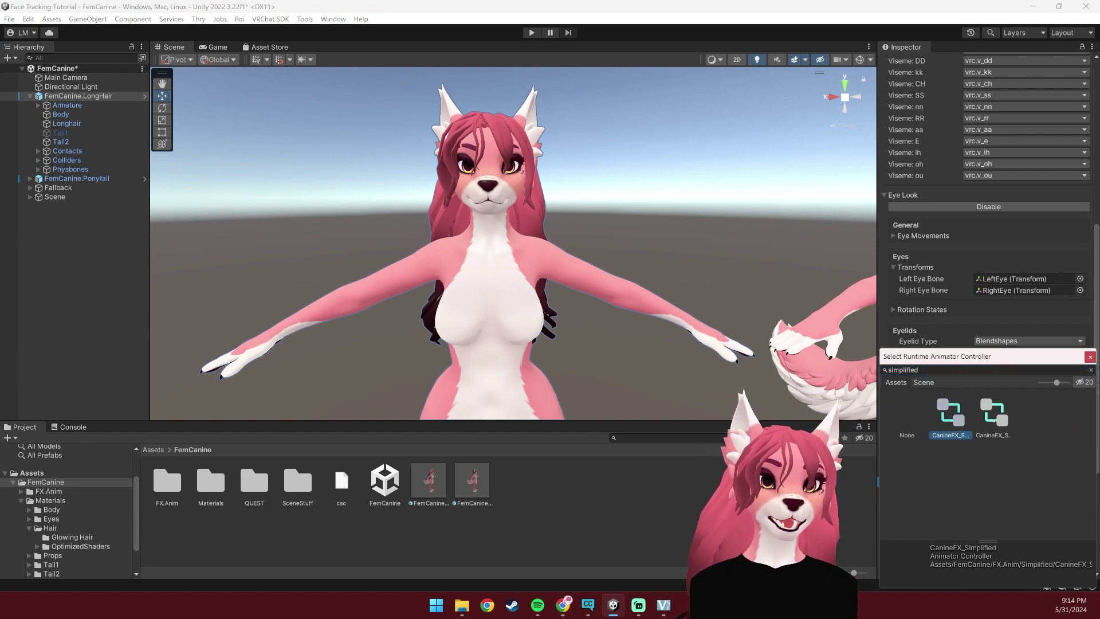
pyautogui.click(994, 421)
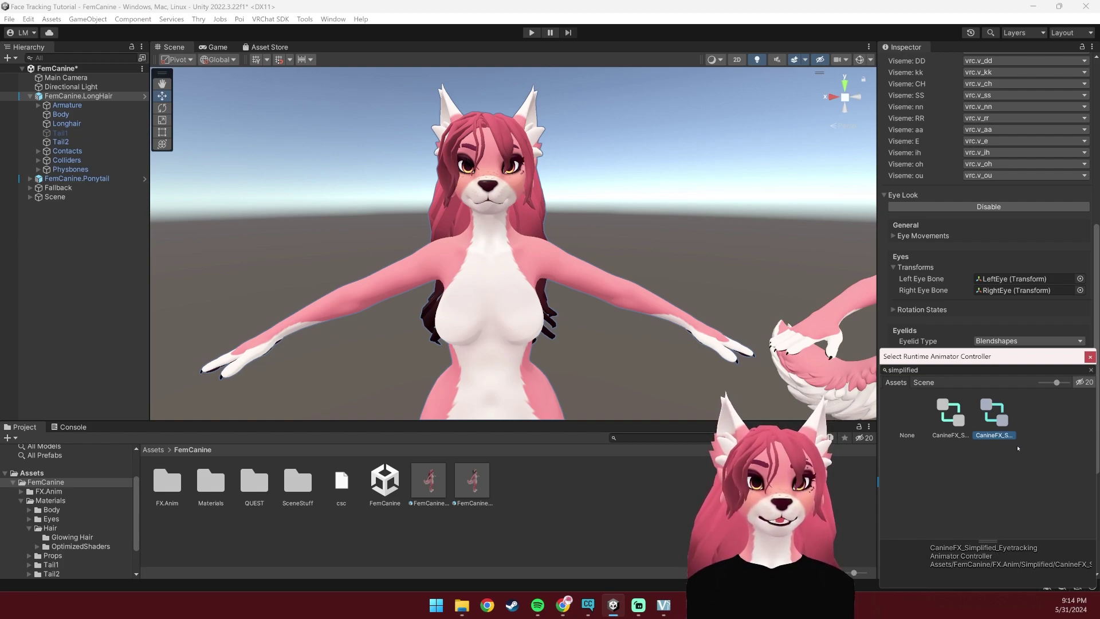
pyautogui.doubleClick(950, 420)
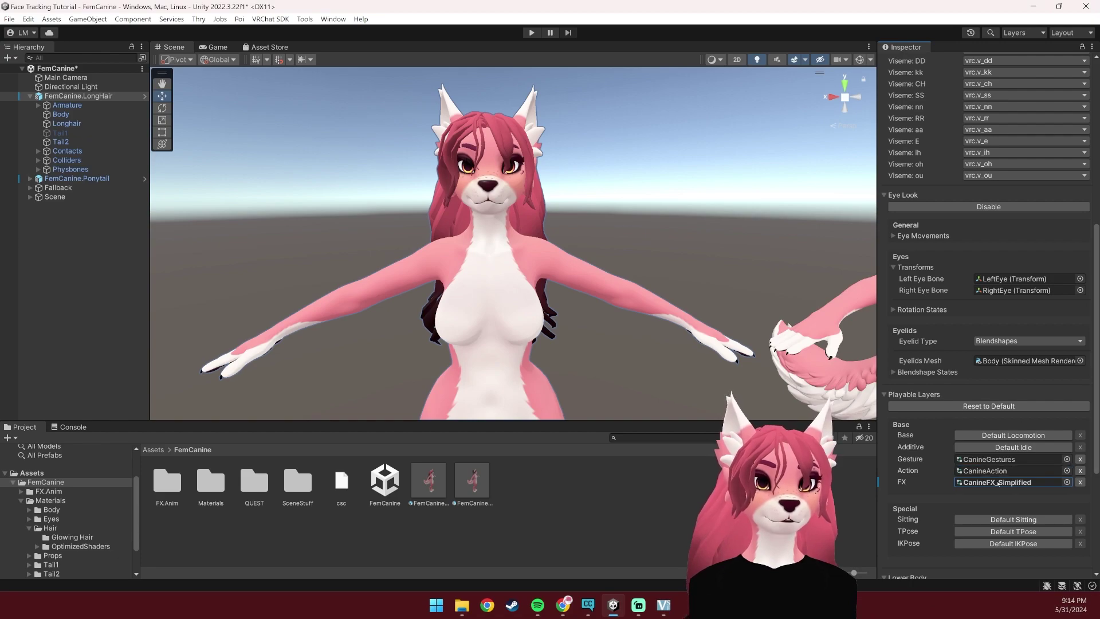
pyautogui.scroll(-2, 1031, 481)
pyautogui.scroll(-1, 1013, 467)
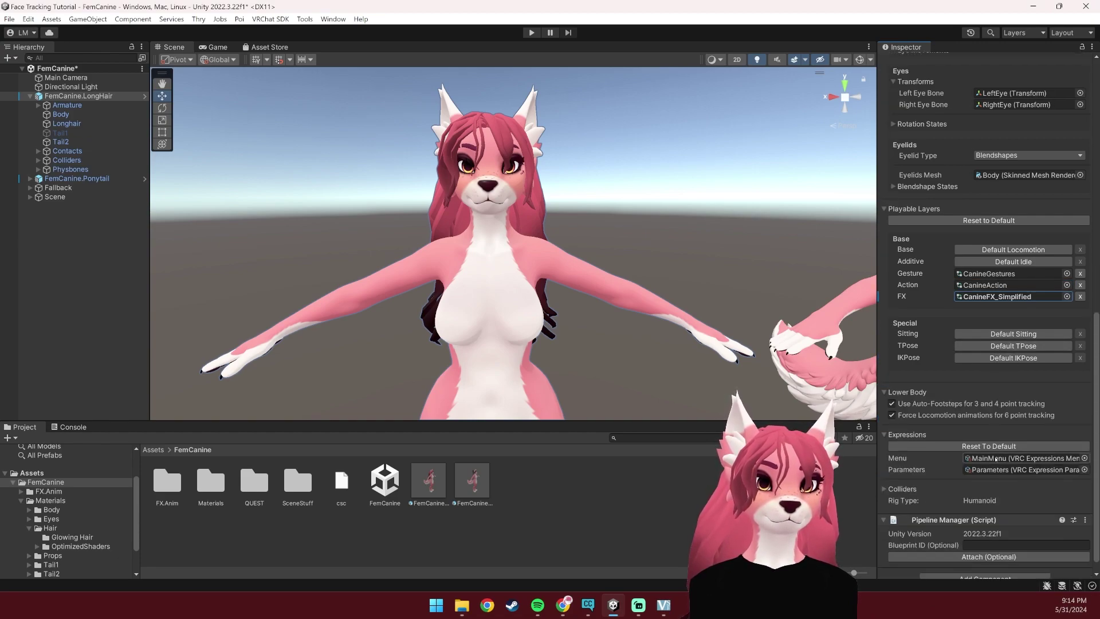
pyautogui.scroll(-1, 999, 456)
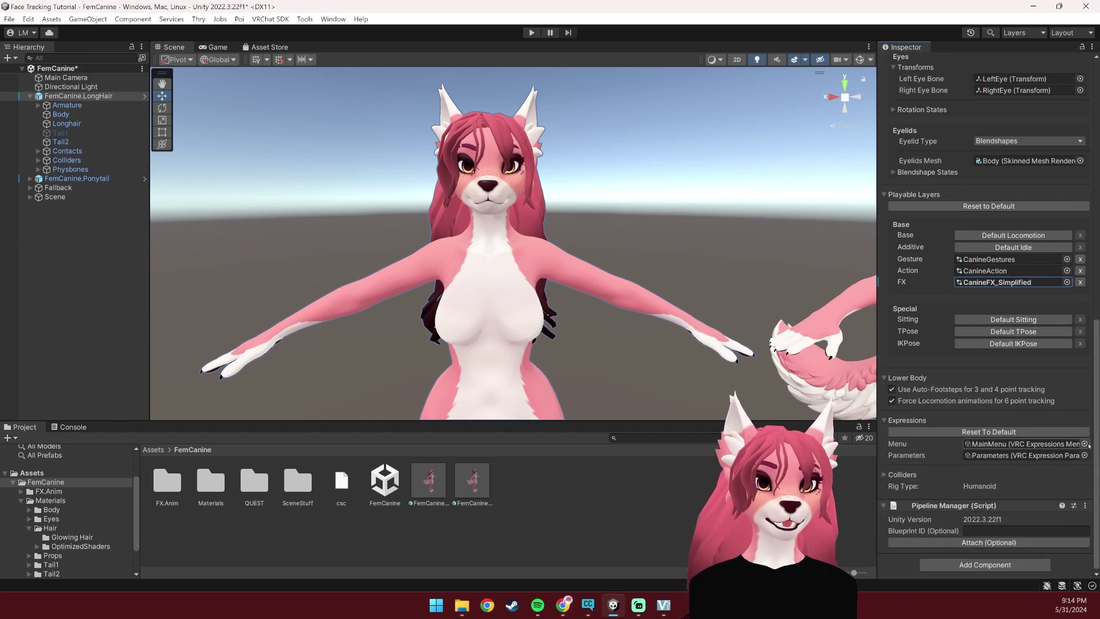
# - Set the avatar's Expressions Menu to MainMenu_Simplified
pyautogui.click(1085, 444)
pyautogui.write('main')
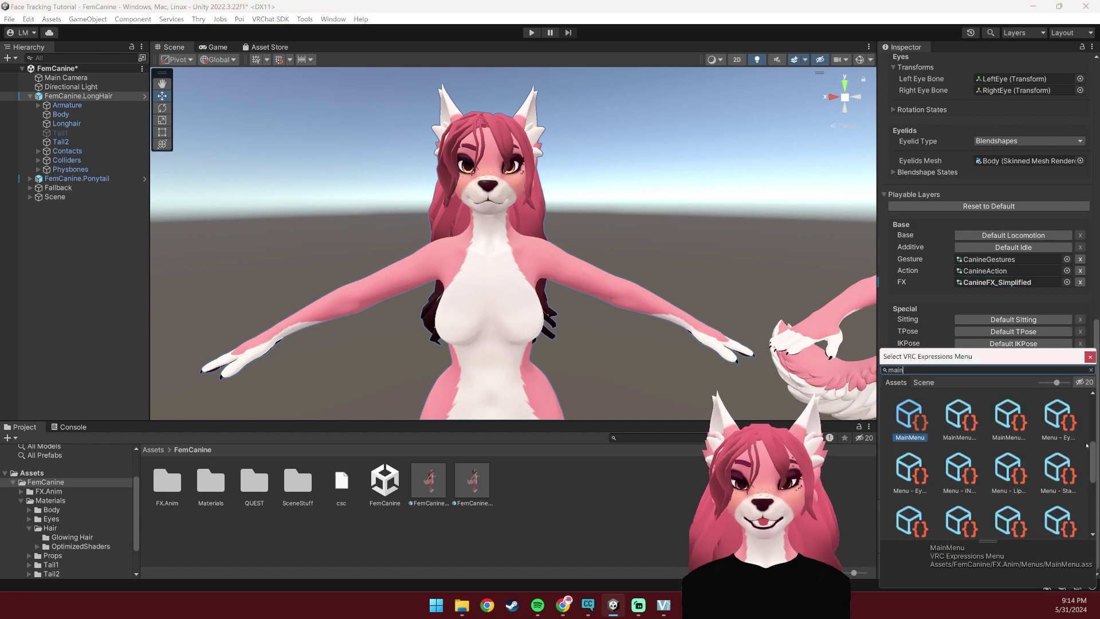
pyautogui.write(' men')
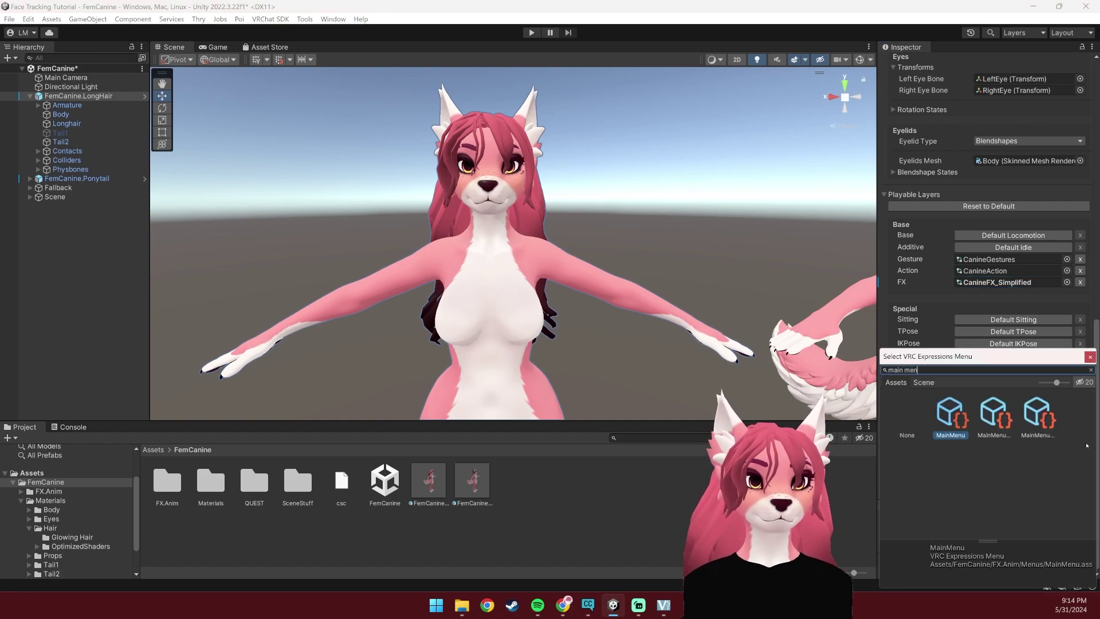
pyautogui.click(1040, 424)
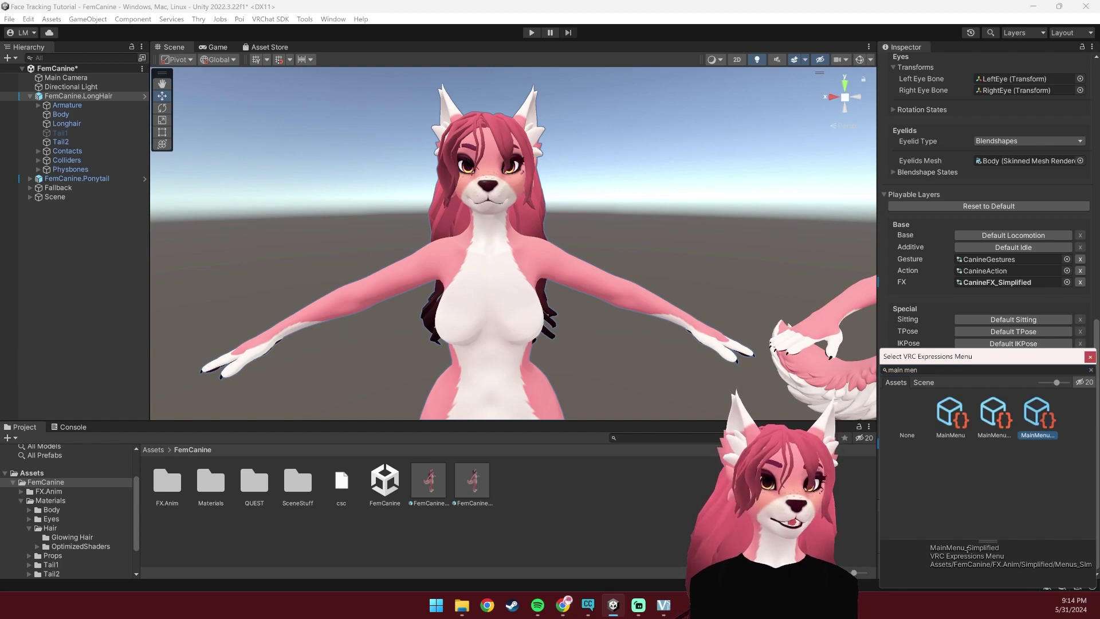
pyautogui.doubleClick(1042, 421)
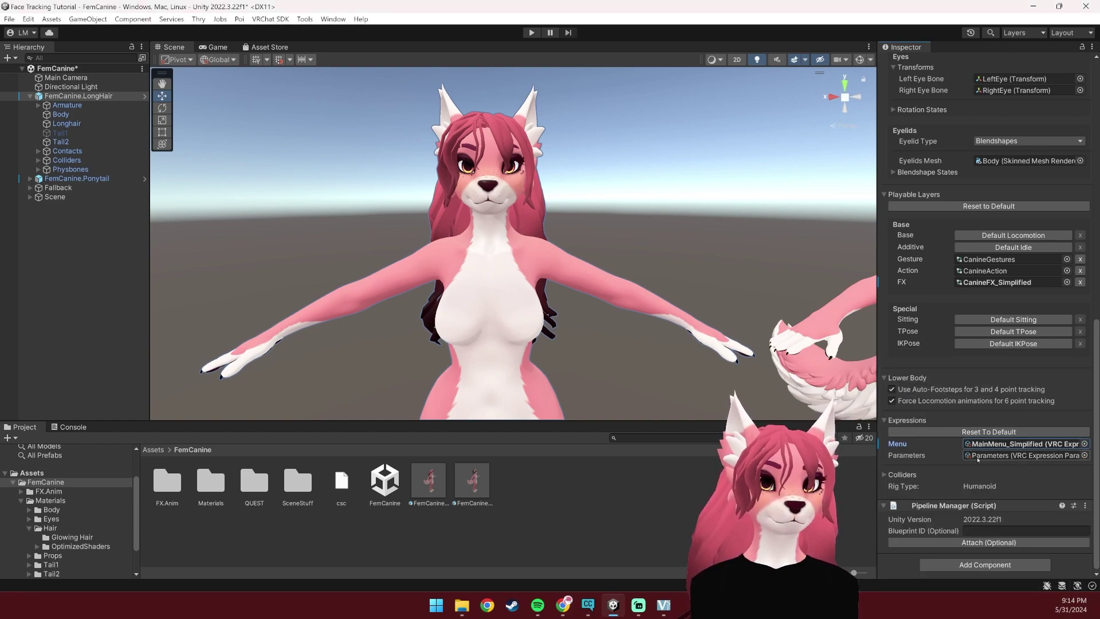
# - Set the avatar's expression Parameters to Parameters_Simplified
pyautogui.click(1083, 456)
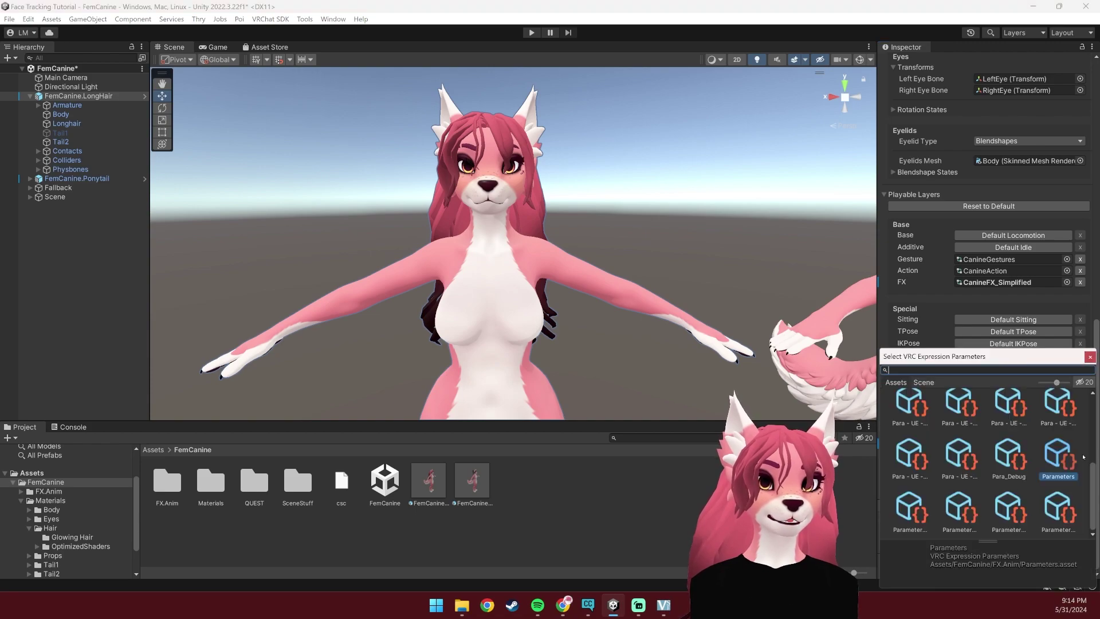
pyautogui.write('pa')
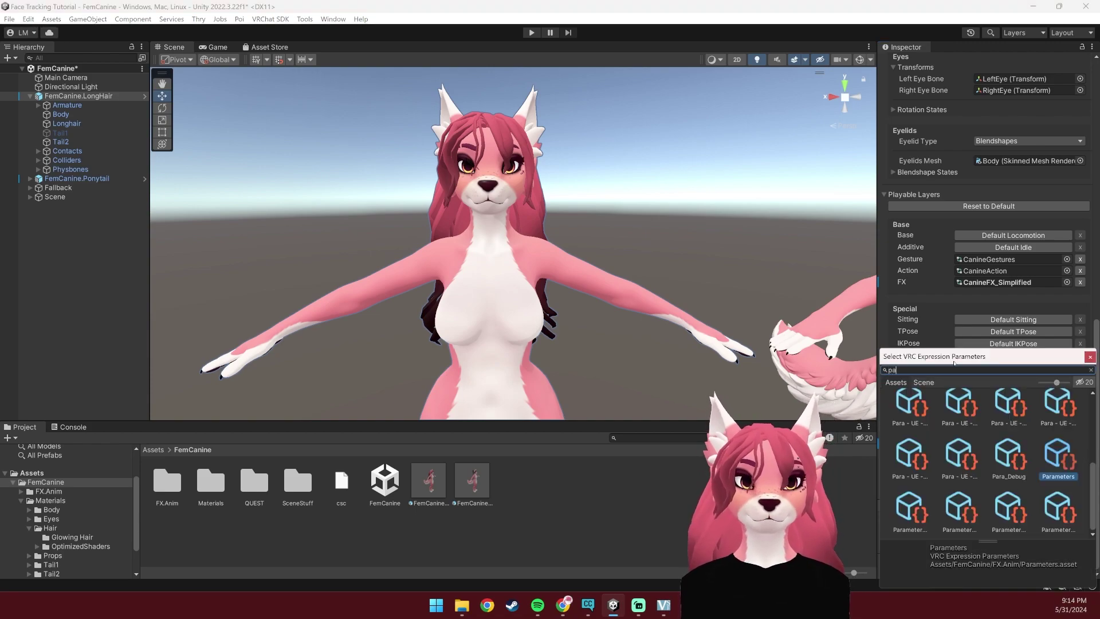
pyautogui.write('rameter')
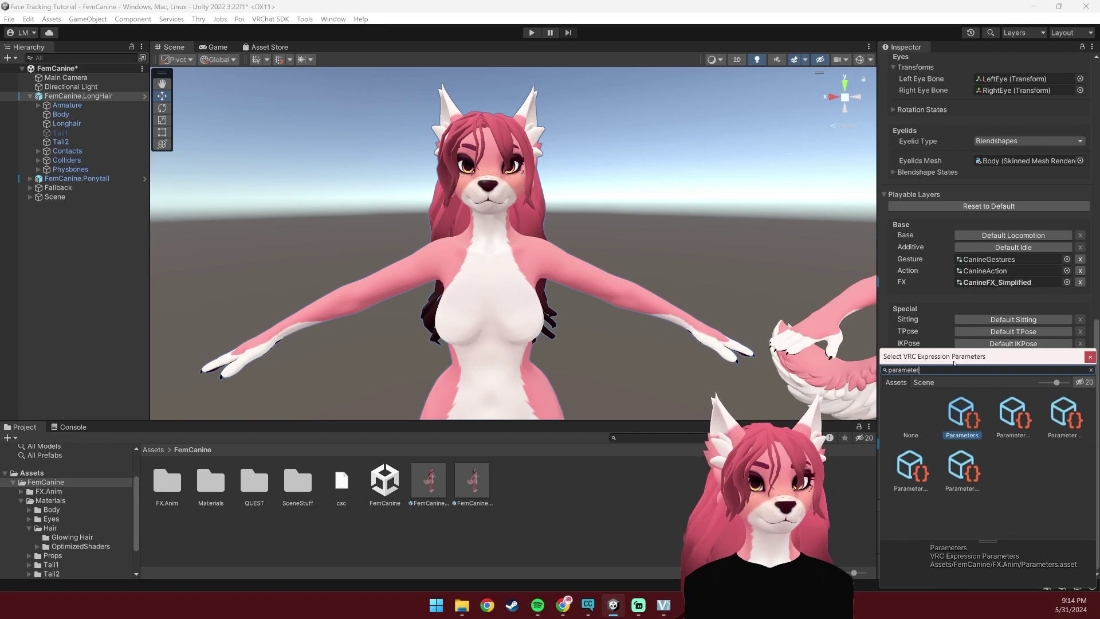
pyautogui.write('s_')
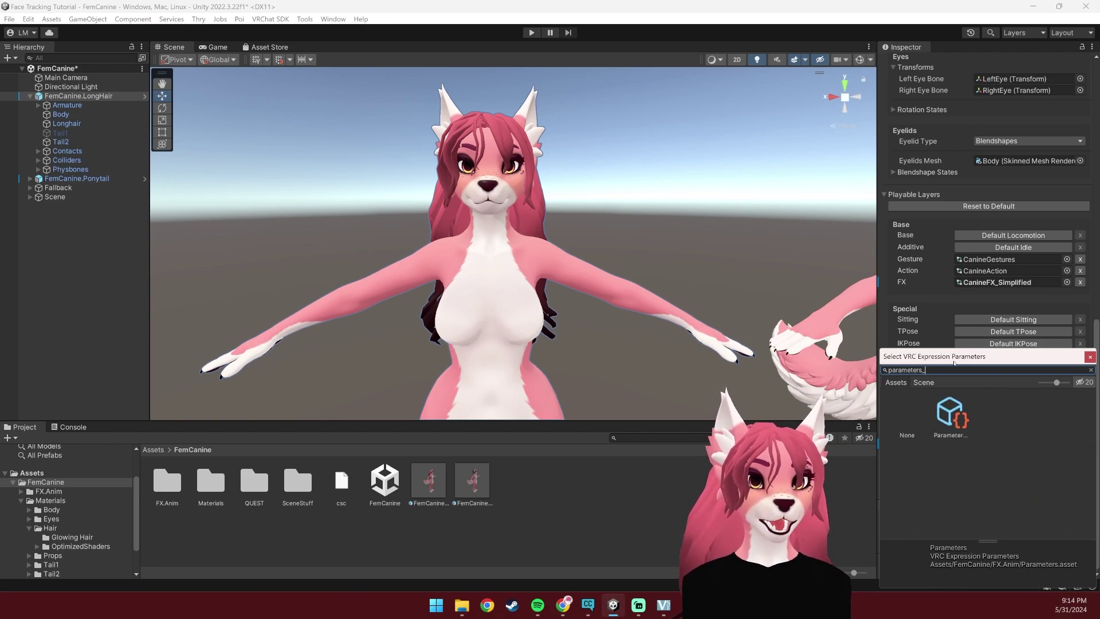
pyautogui.click(950, 418)
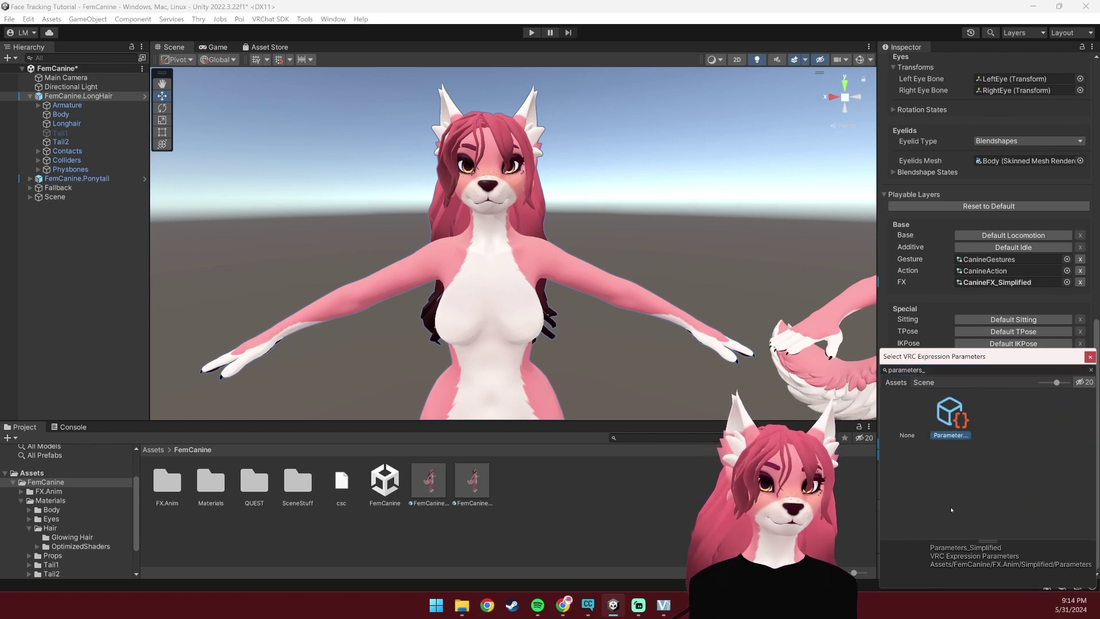
pyautogui.doubleClick(953, 419)
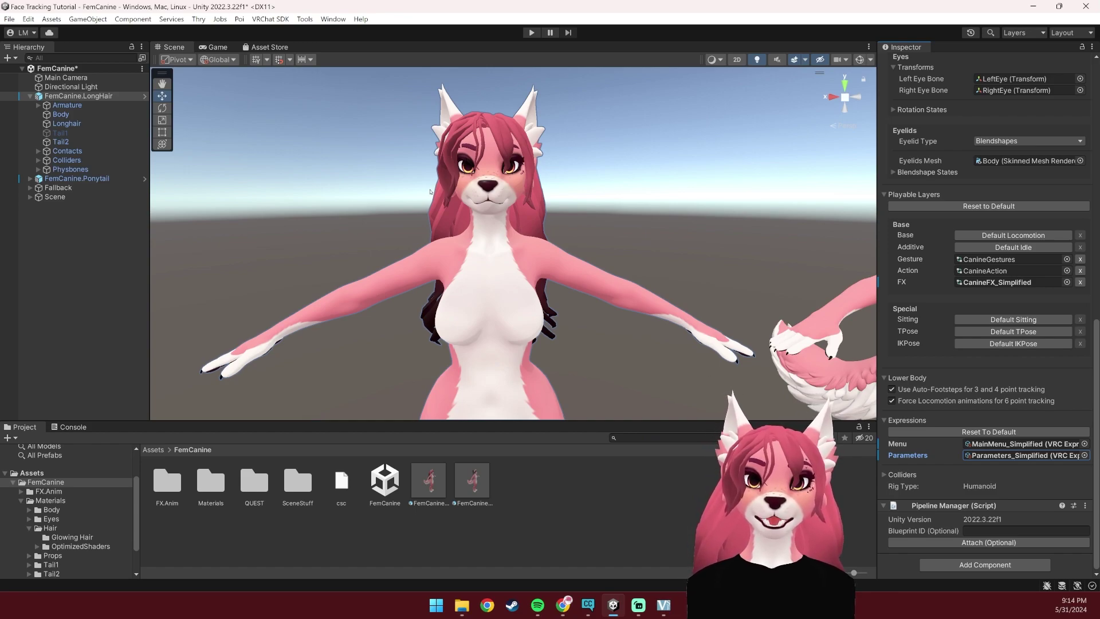
# - Drag the UE Blendshapes prefab from VRCFT - Jerry's Templates > Prefabs onto FemCanine.LongHair
pyautogui.click(410, 517)
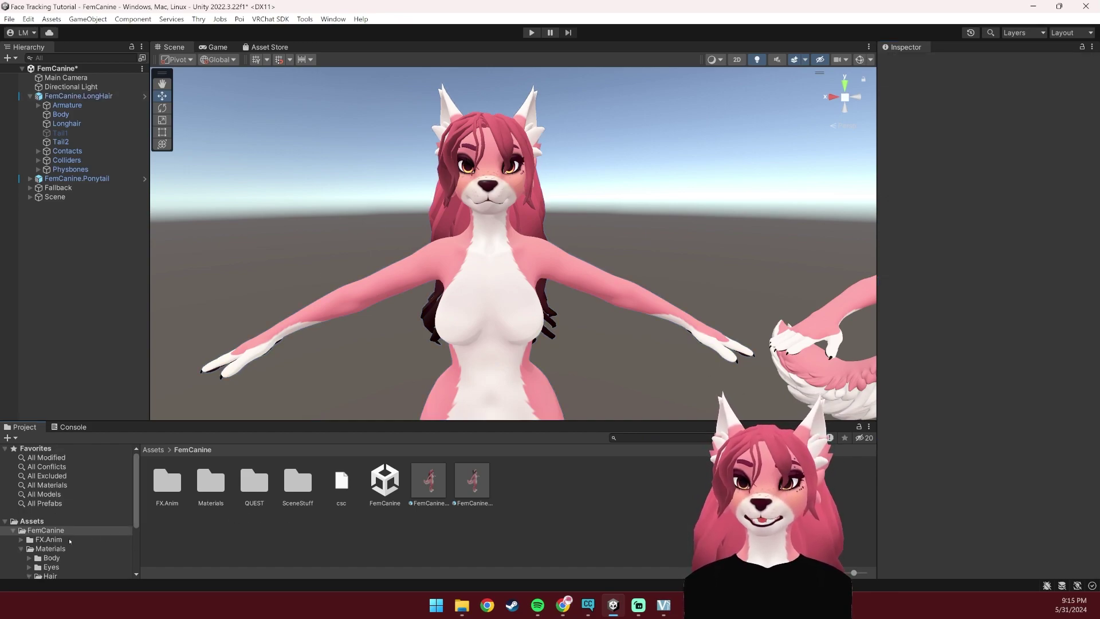
pyautogui.scroll(-5, 35, 523)
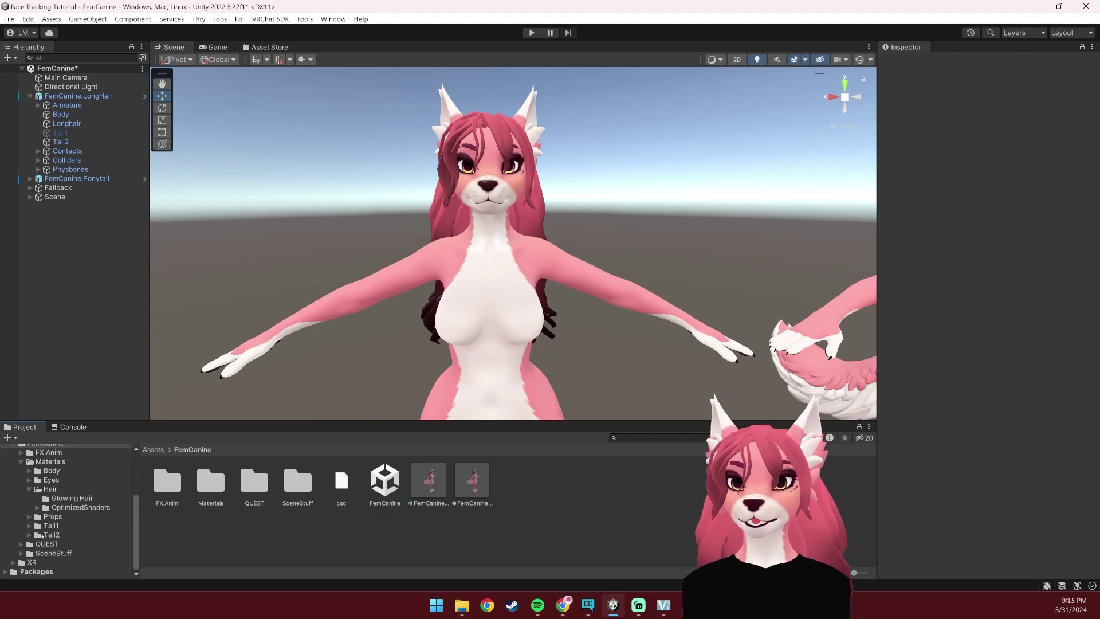
pyautogui.click(7, 572)
pyautogui.scroll(-3, 78, 541)
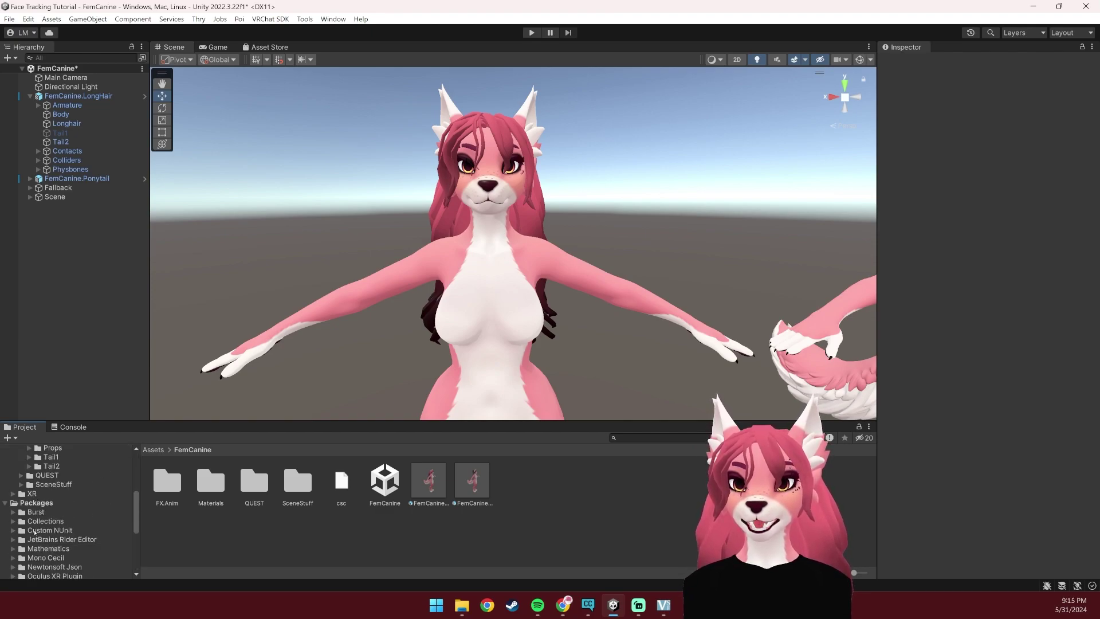
pyautogui.scroll(-4, 78, 541)
pyautogui.scroll(-3, 79, 541)
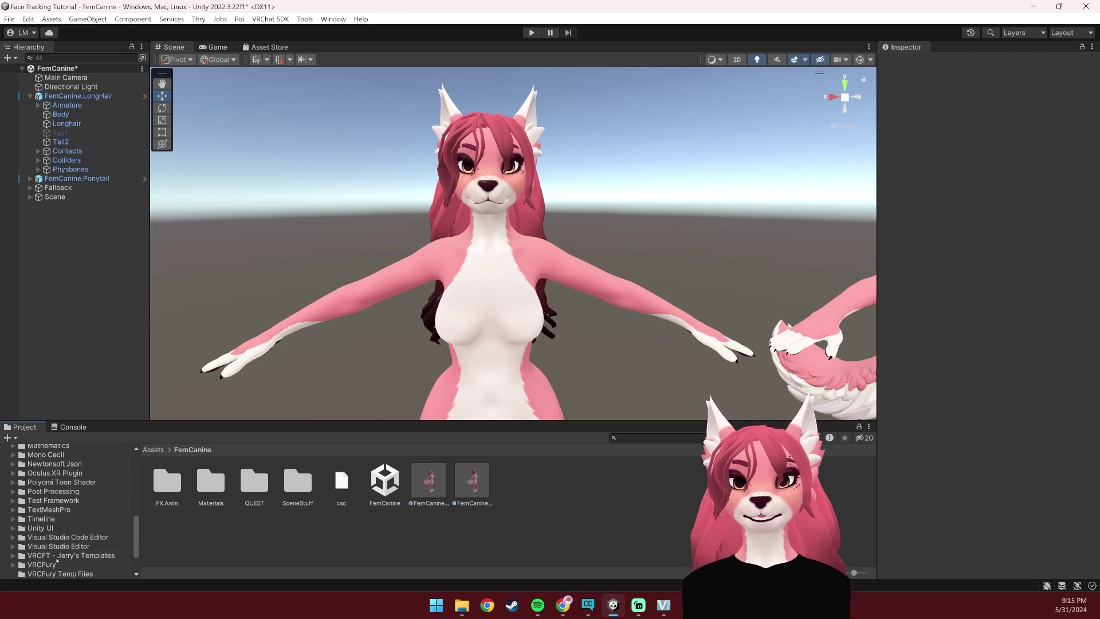
pyautogui.click(55, 556)
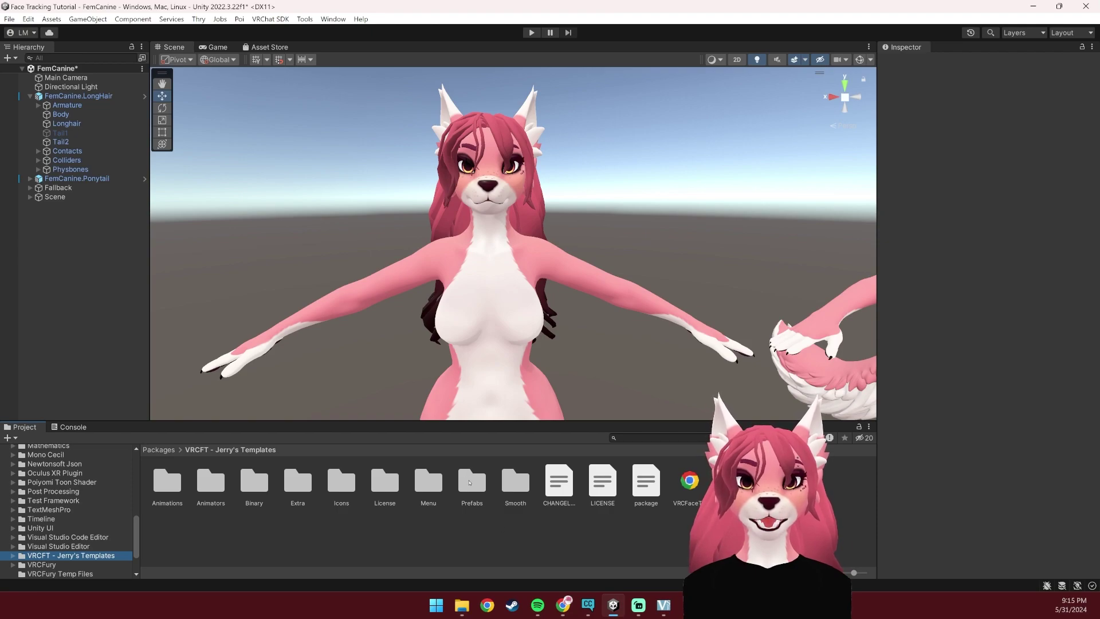
pyautogui.doubleClick(471, 481)
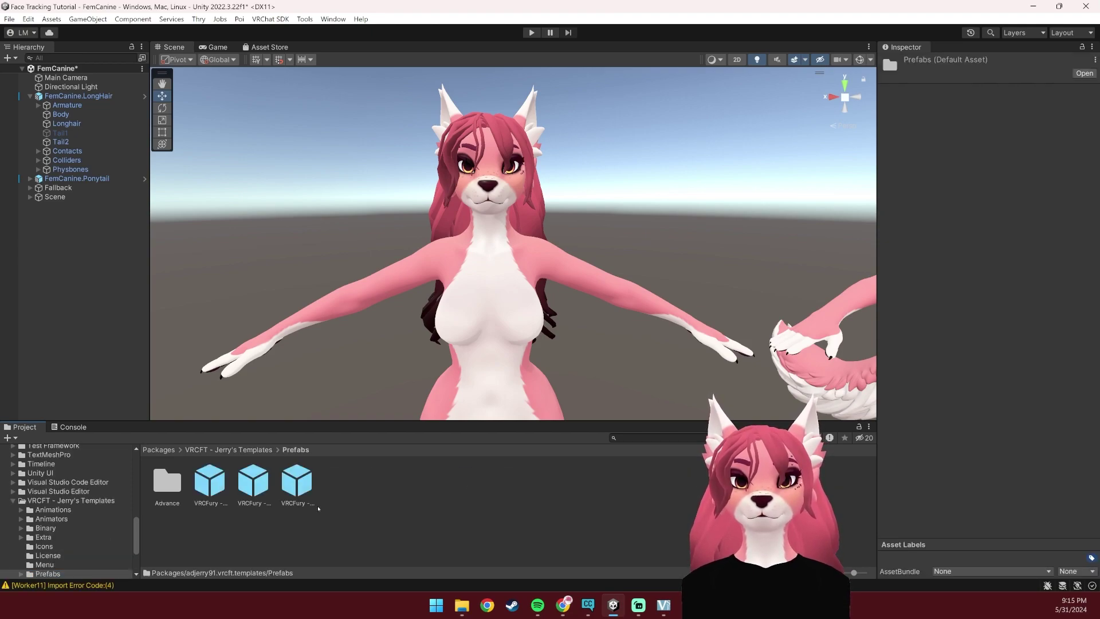
pyautogui.click(298, 484)
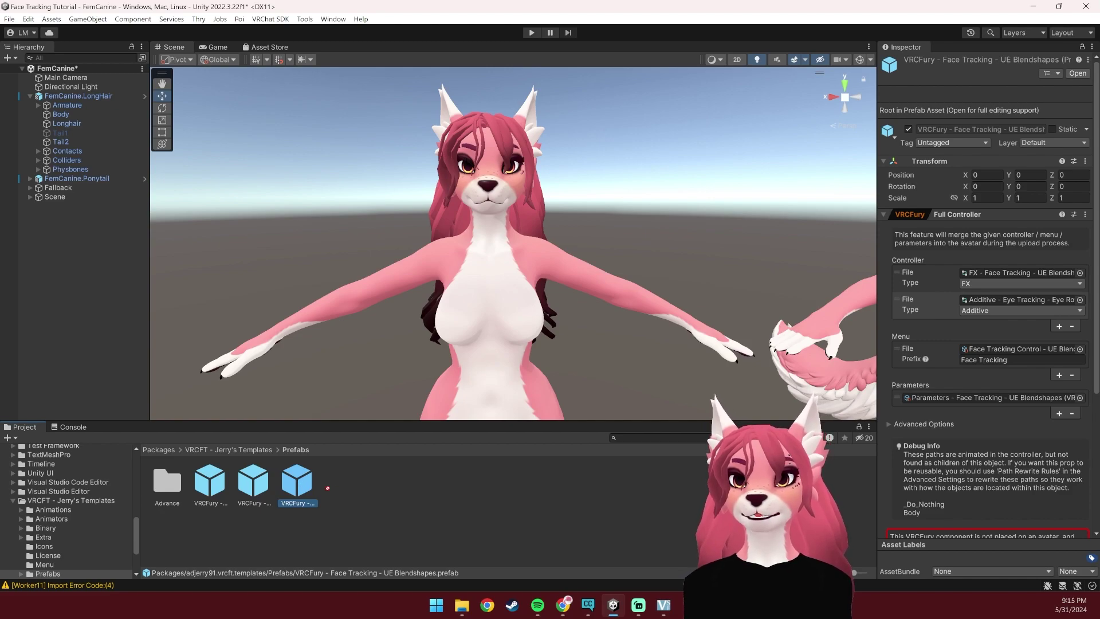
pyautogui.moveTo(328, 487); pyautogui.dragTo(97, 99)
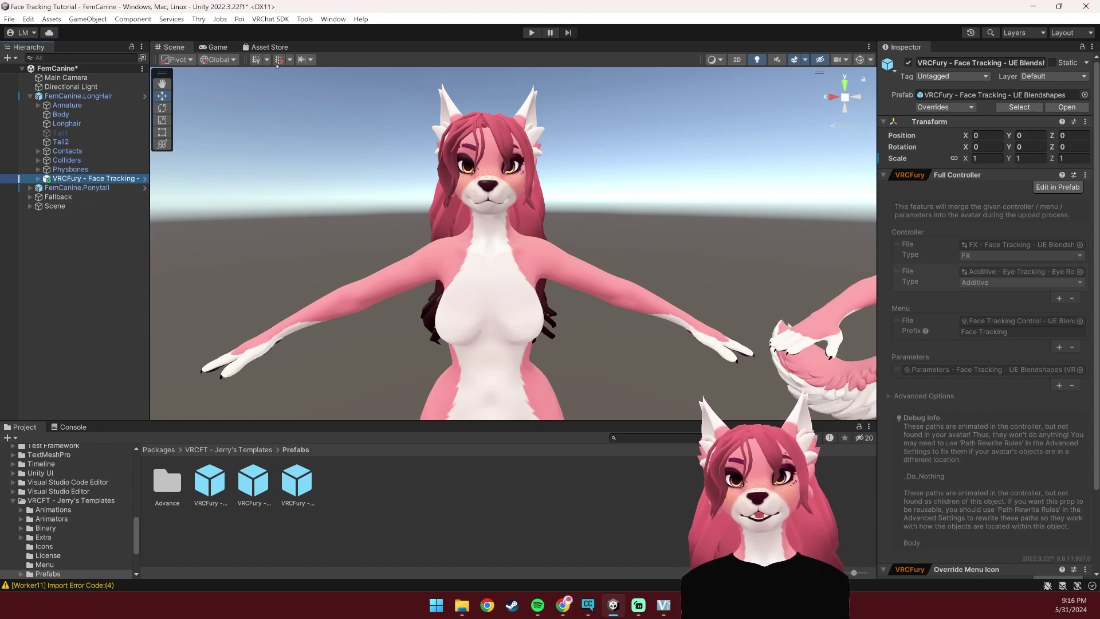
# - Open the VRChat SDK Control Panel at its avatar Builder tab
pyautogui.click(274, 21)
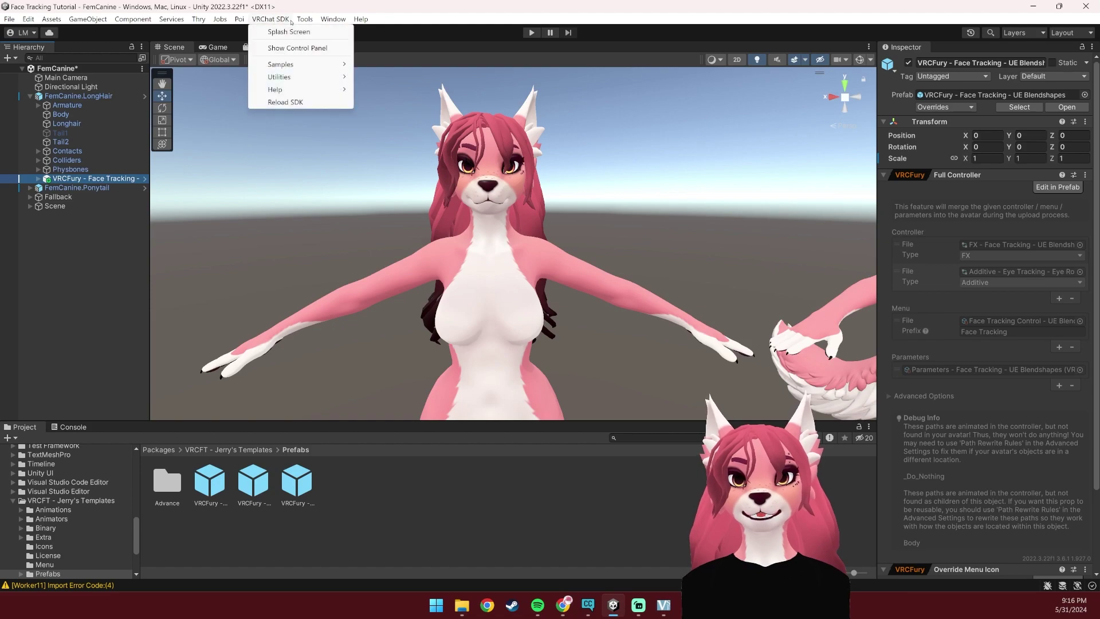
pyautogui.click(298, 48)
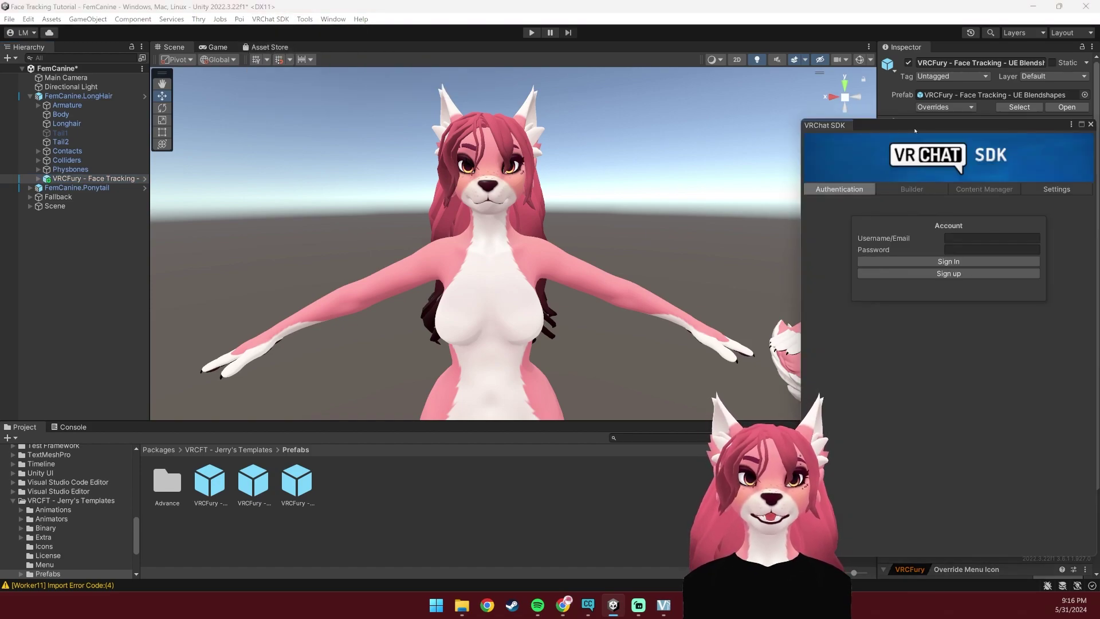
pyautogui.moveTo(915, 129); pyautogui.dragTo(668, 135)
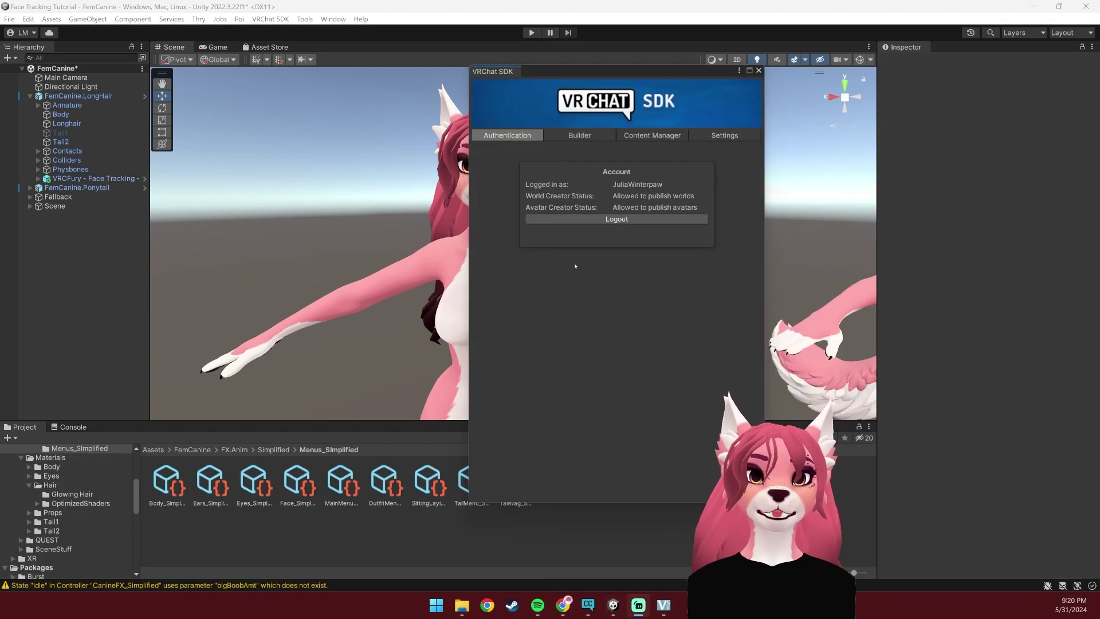
pyautogui.click(590, 136)
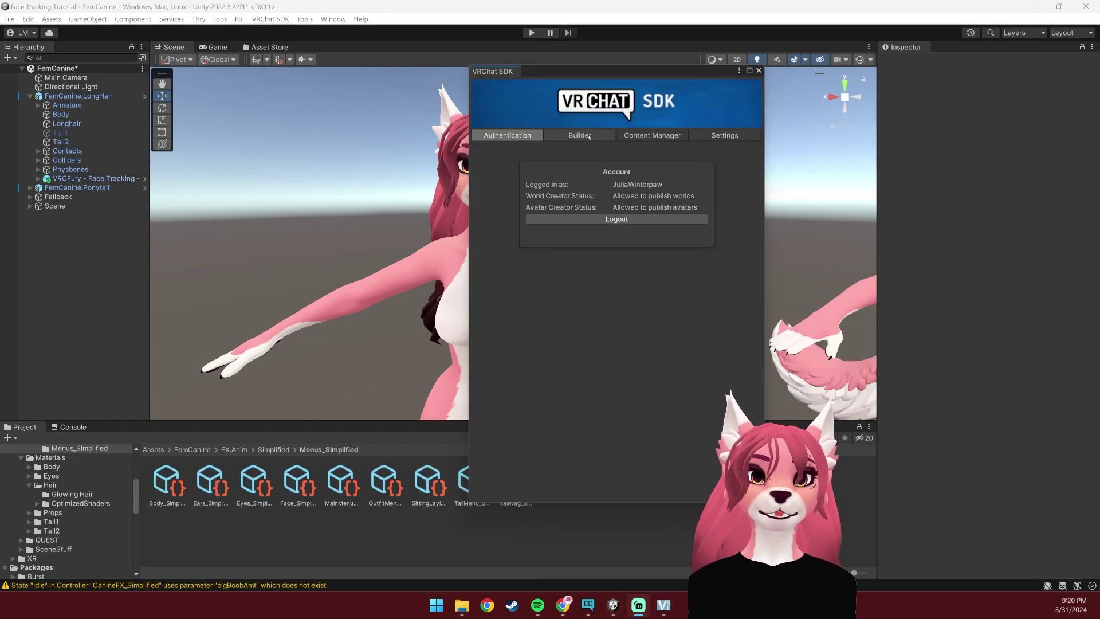
# - Name the avatar 'Facetracking Tut', accept the upload terms, and start Build & Publish
pyautogui.click(574, 177)
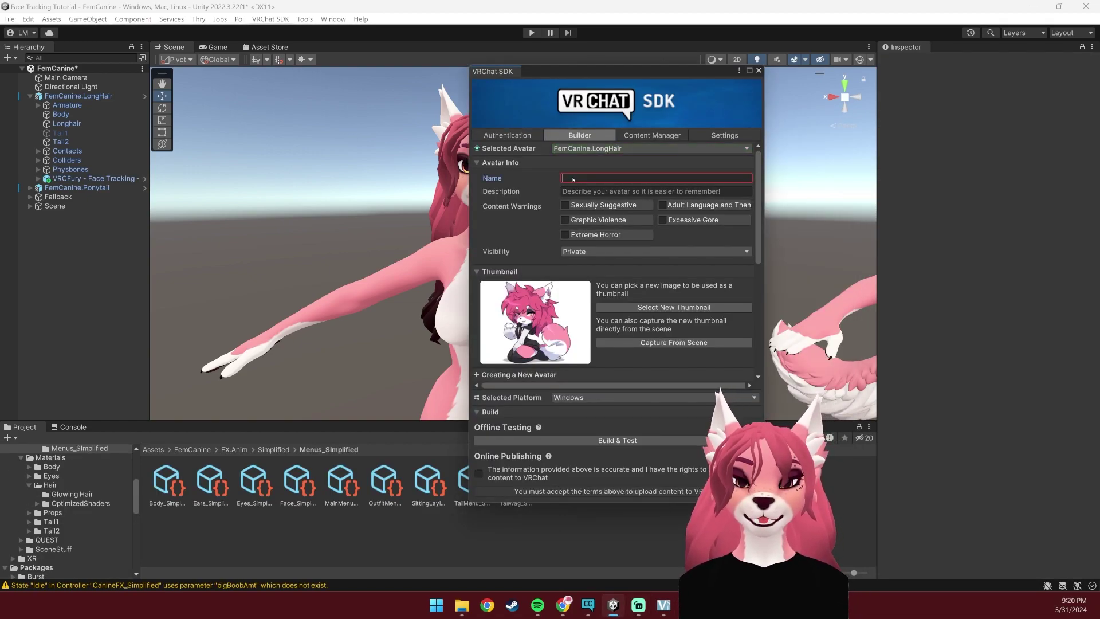
pyautogui.write('Face')
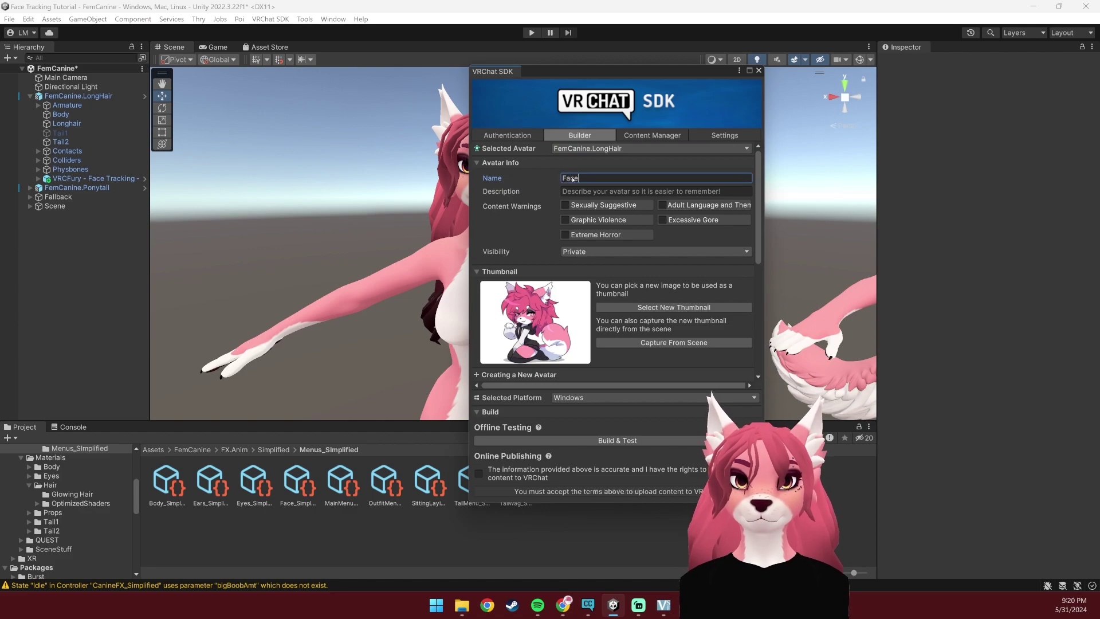
pyautogui.write('tracking Tut')
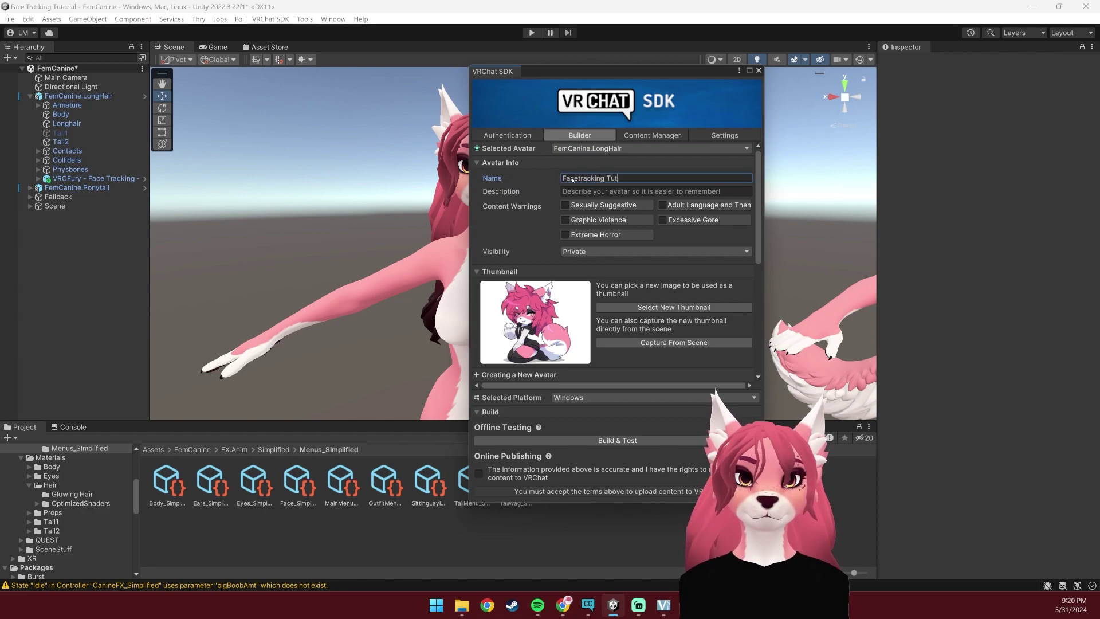
pyautogui.scroll(-3, 524, 310)
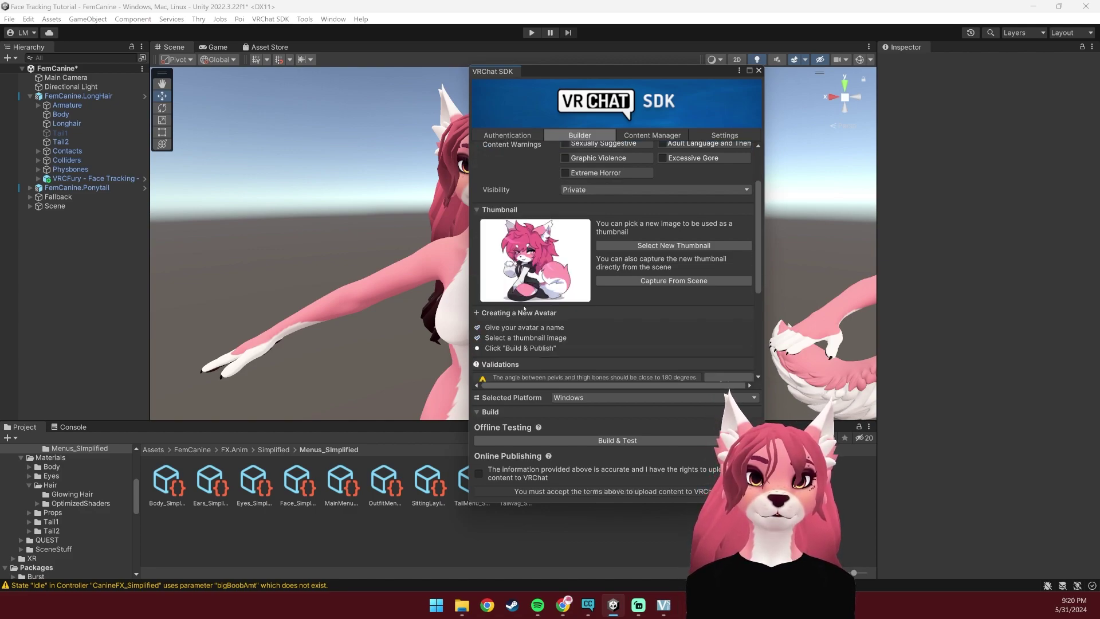
pyautogui.moveTo(534, 321)
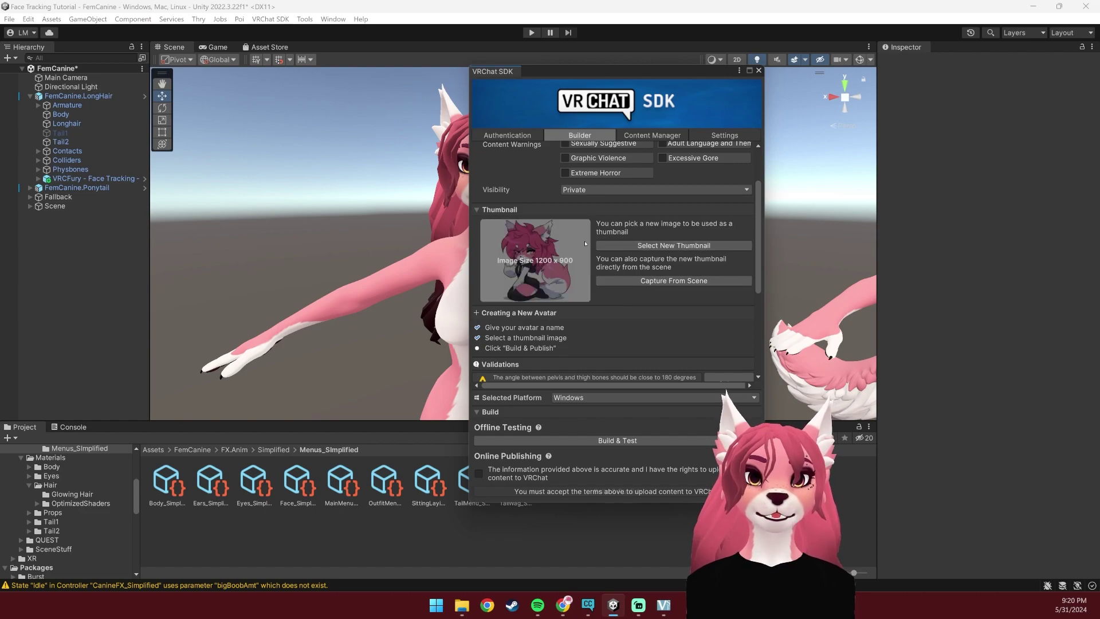
pyautogui.scroll(-5, 536, 296)
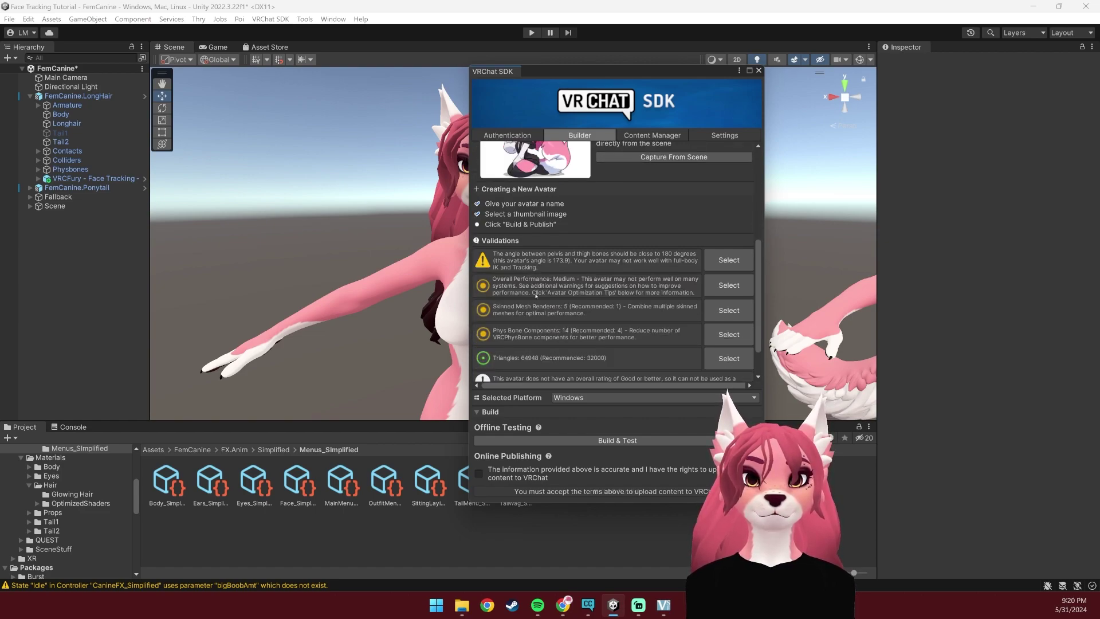
pyautogui.scroll(-3, 536, 295)
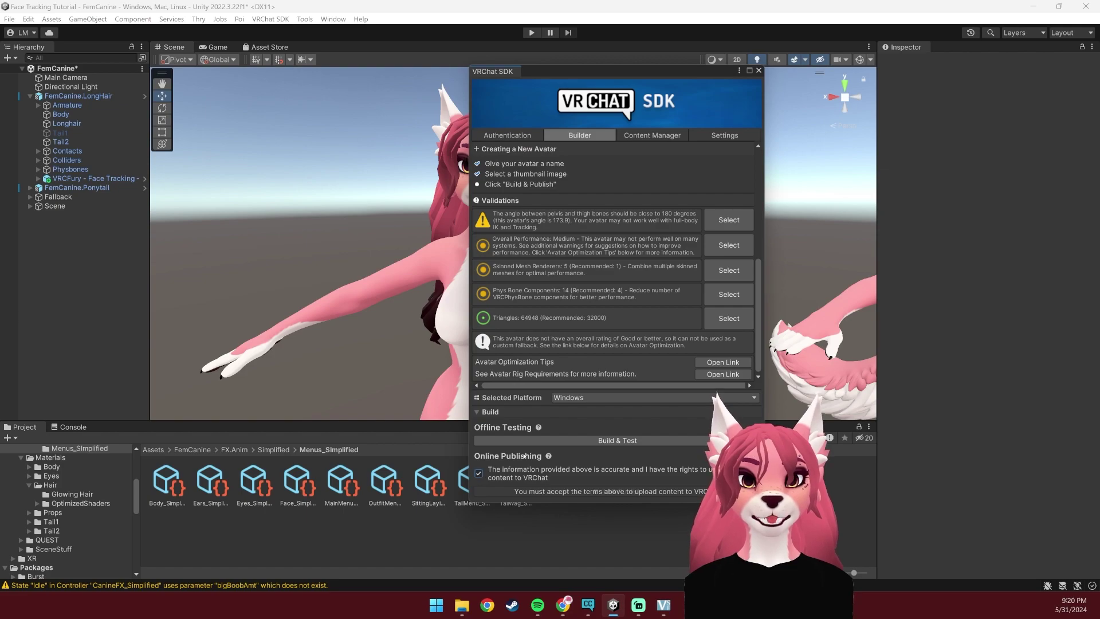
pyautogui.click(479, 473)
pyautogui.click(594, 491)
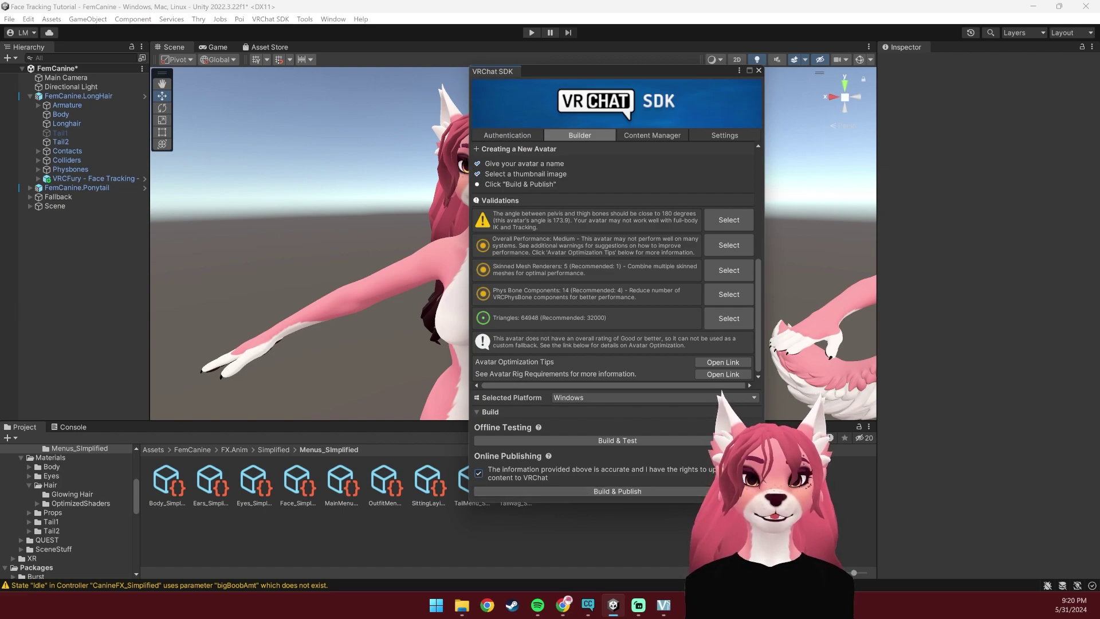